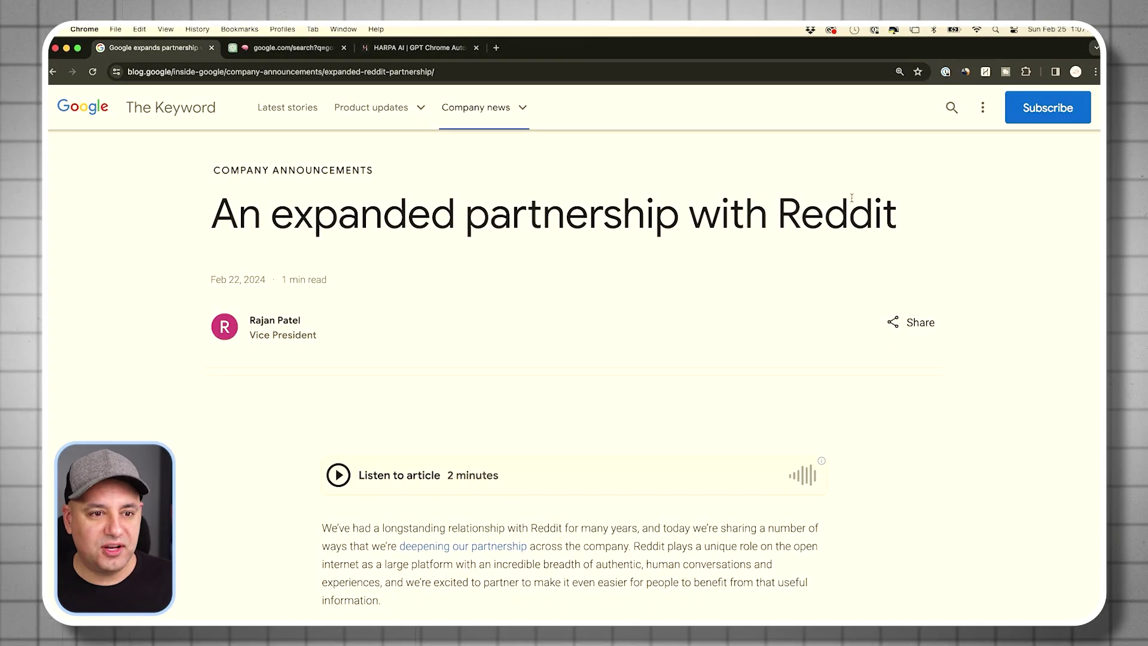
Open the HARPA AI side panel next to Google's Reddit partnership blog article.
click(985, 71)
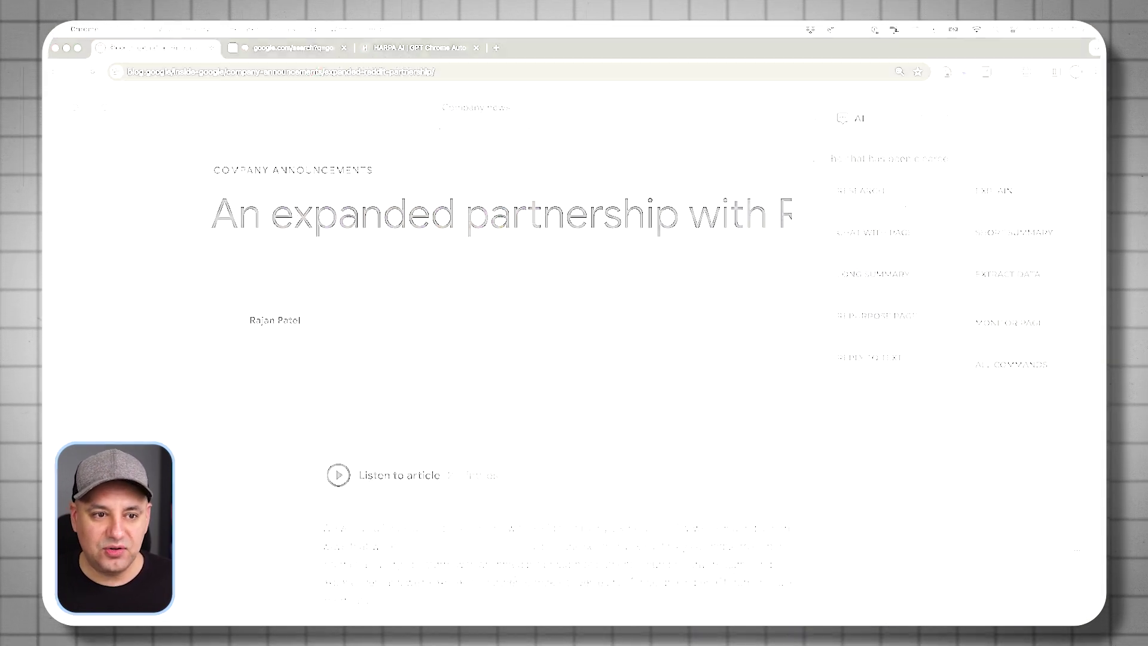
Glance at the HARPA AI website, then bring up HARPA's model list with GPT-3.5, GPT-4 and GPTs.
click(418, 49)
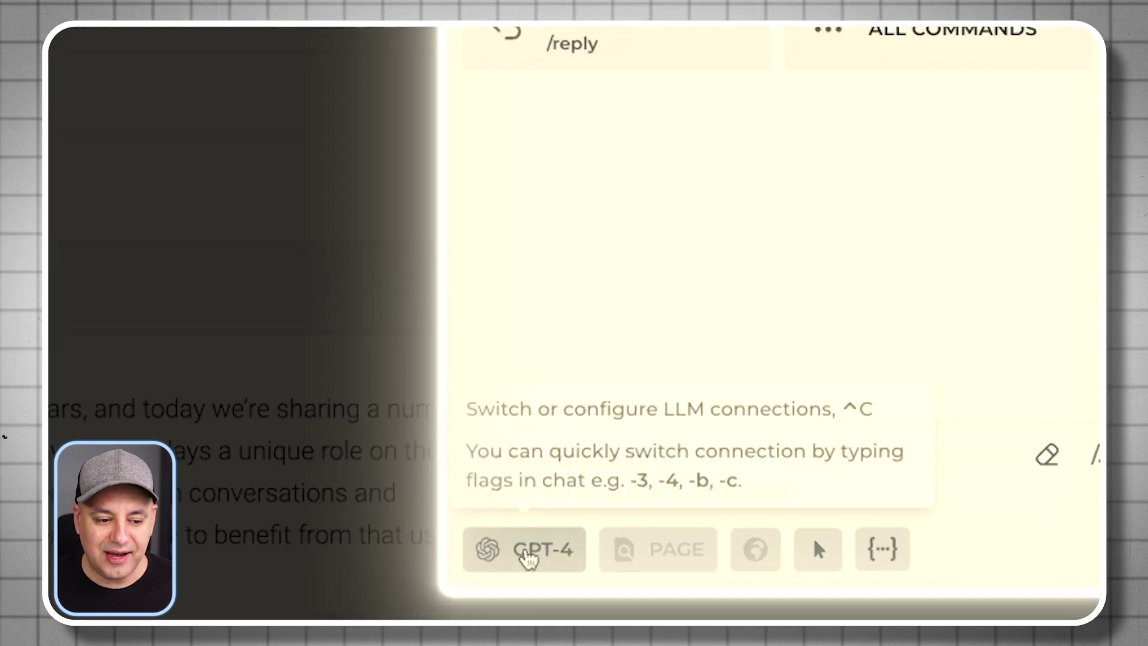
click(527, 558)
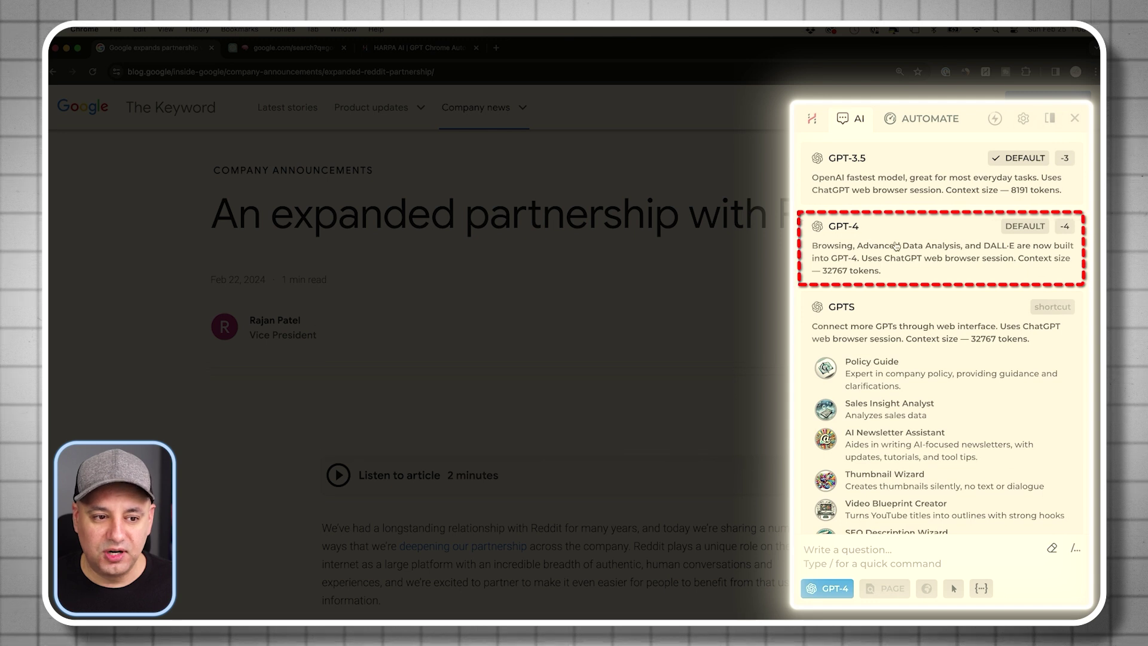
Try Gemini and Claude AI as the default model, settling back on Gemini.
scroll(895, 247, down, 15)
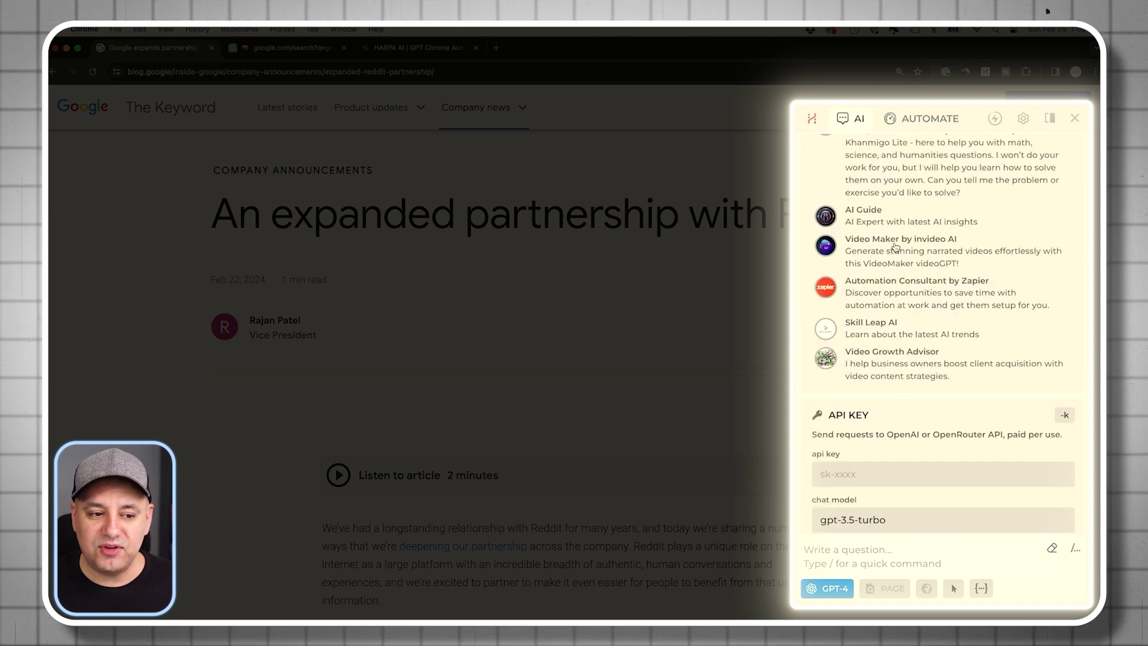
click(901, 346)
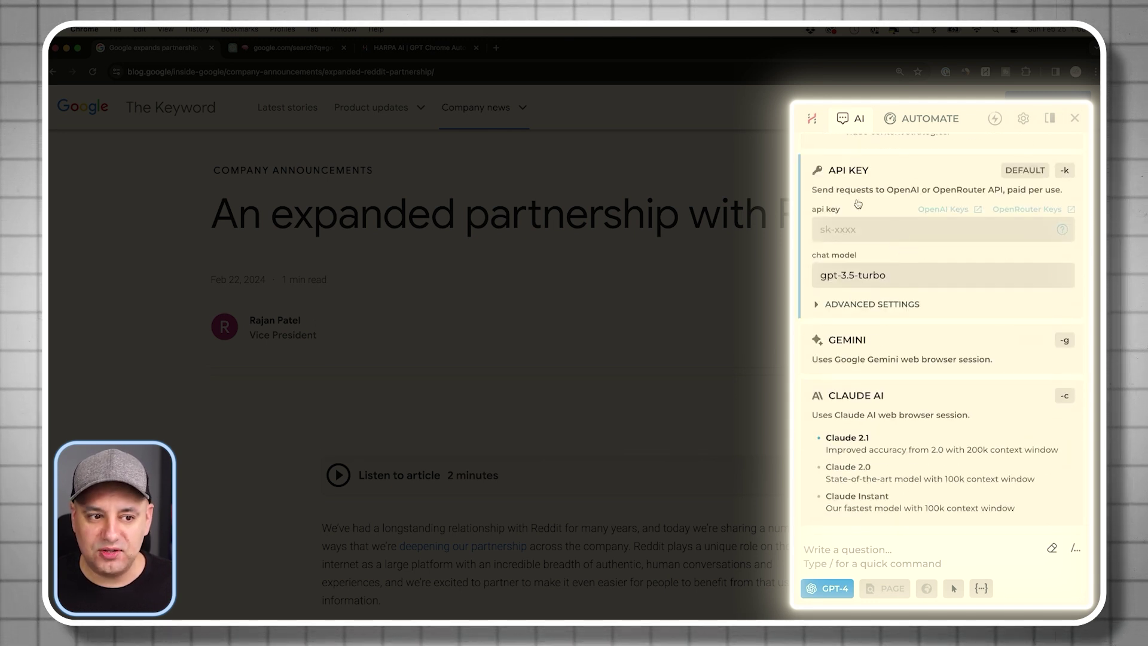
click(888, 416)
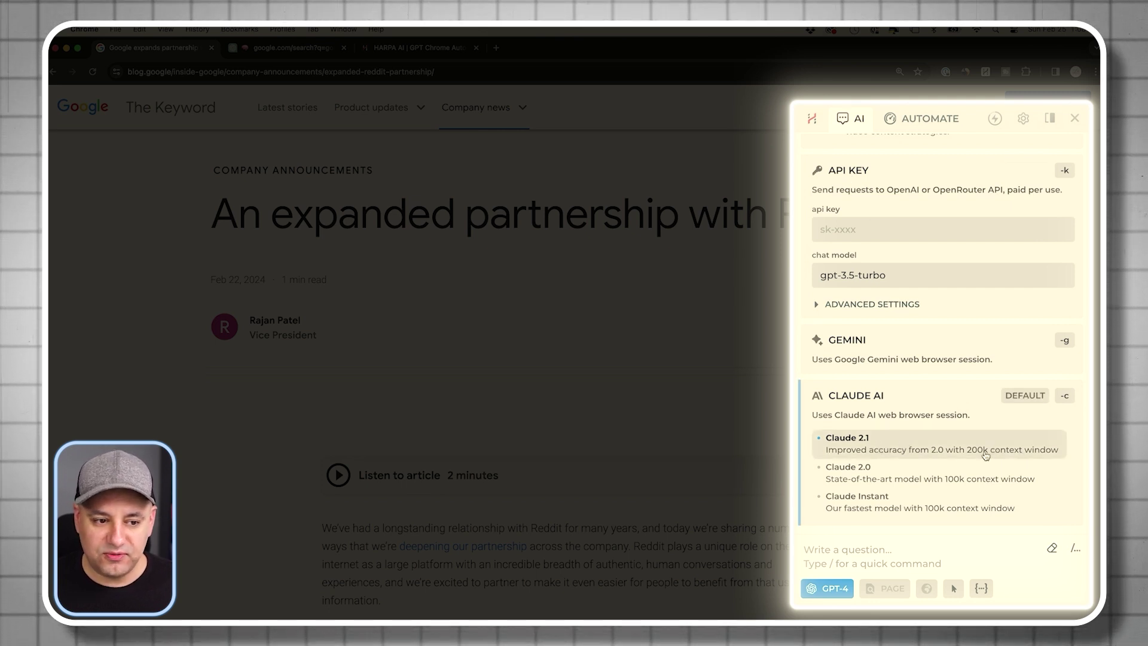
click(921, 348)
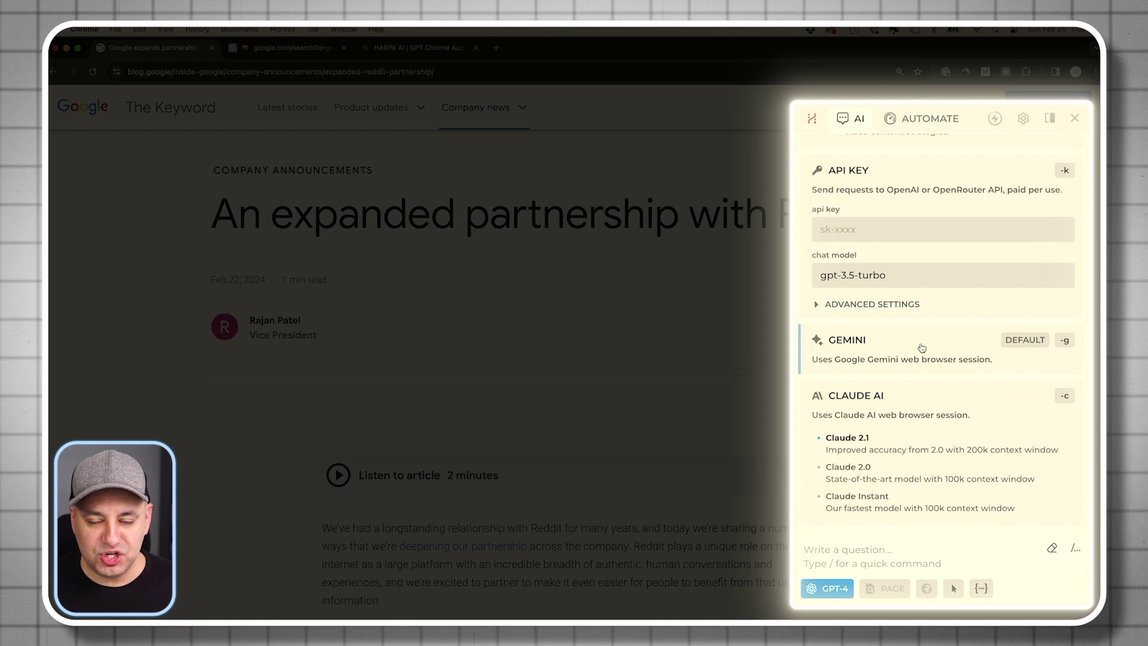
Choose GPT-4 as the chat model and run the Long Summary command on the article.
scroll(897, 299, up, 5)
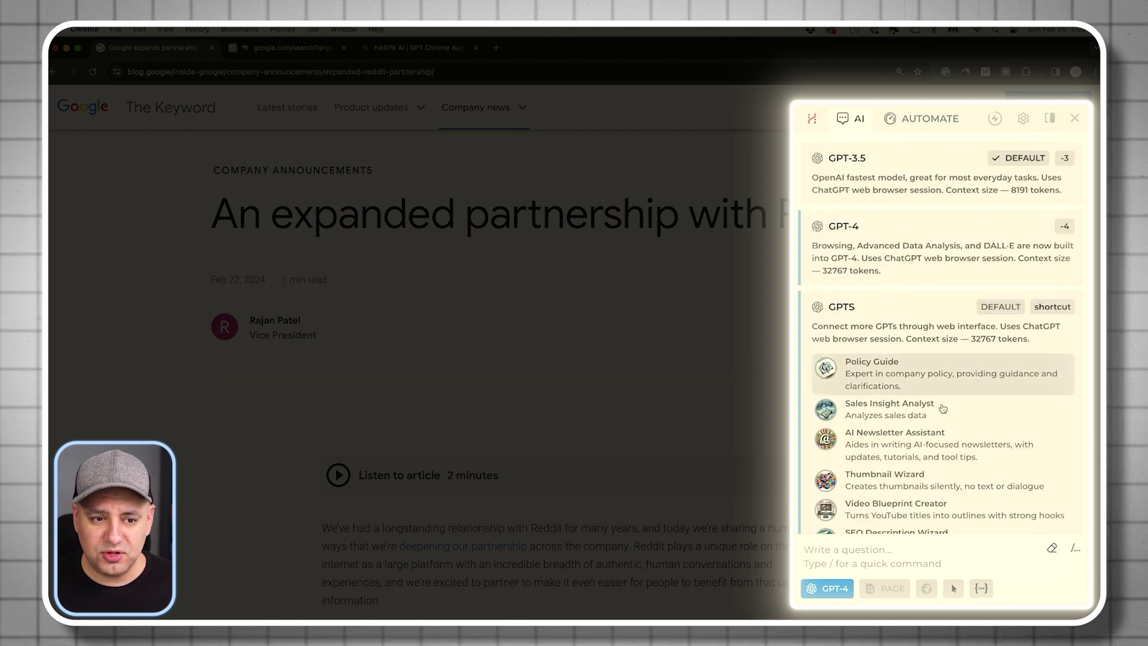
click(873, 246)
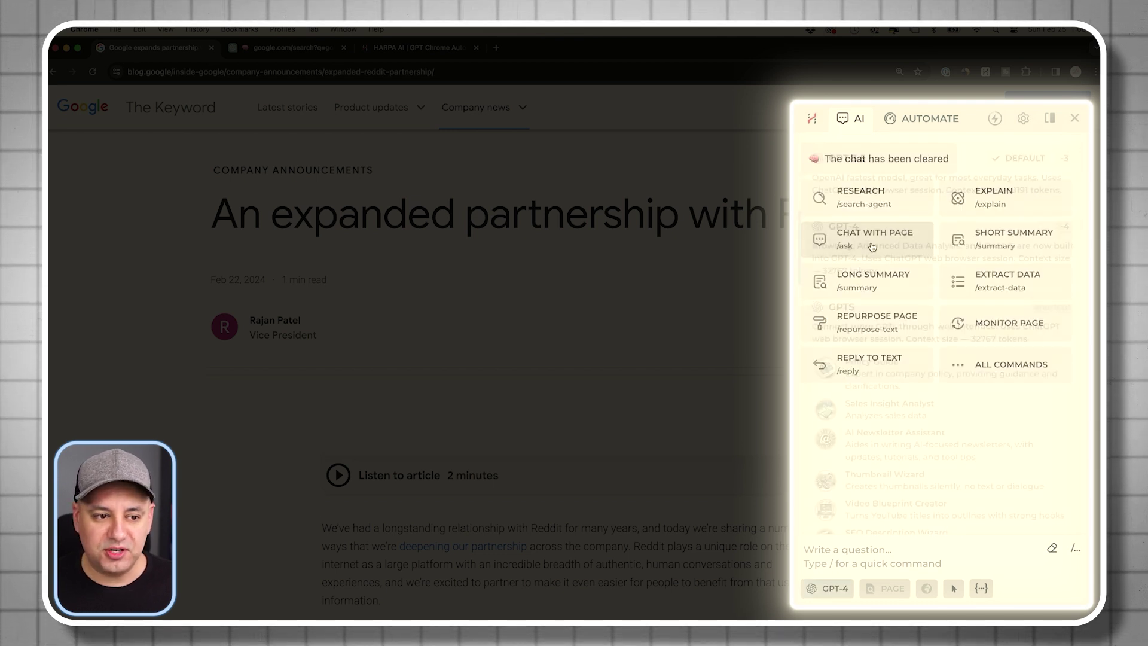
click(882, 283)
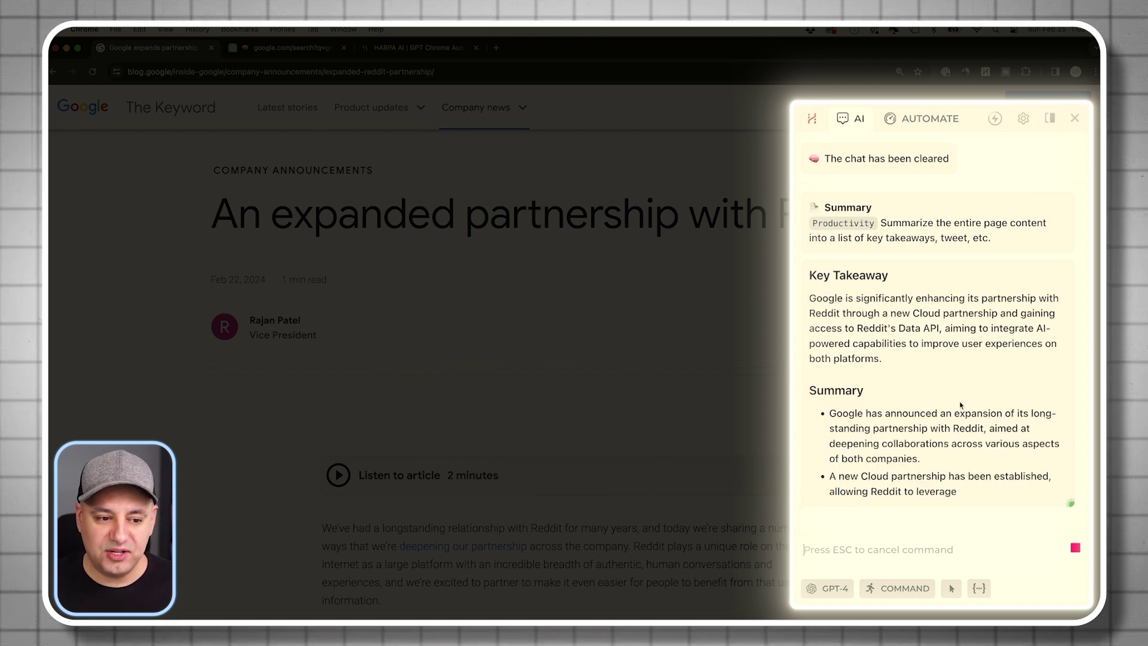
Review the generated long summary, then switch on PAGE mode so the chat is page-aware.
scroll(959, 400, down, 3)
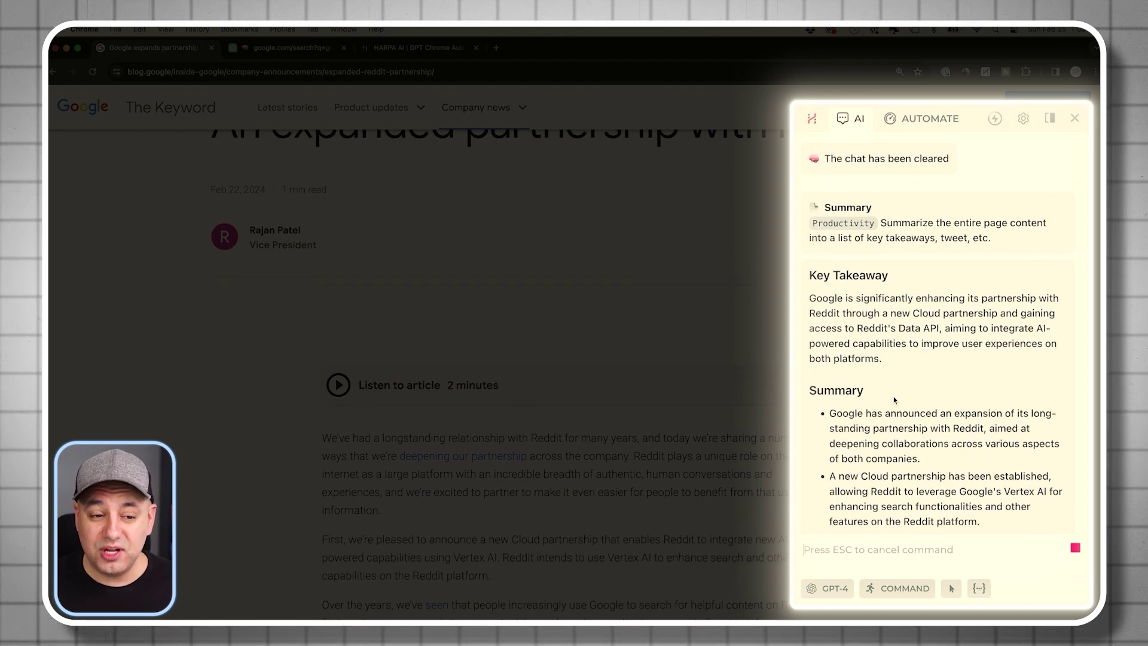
scroll(736, 388, up, 2)
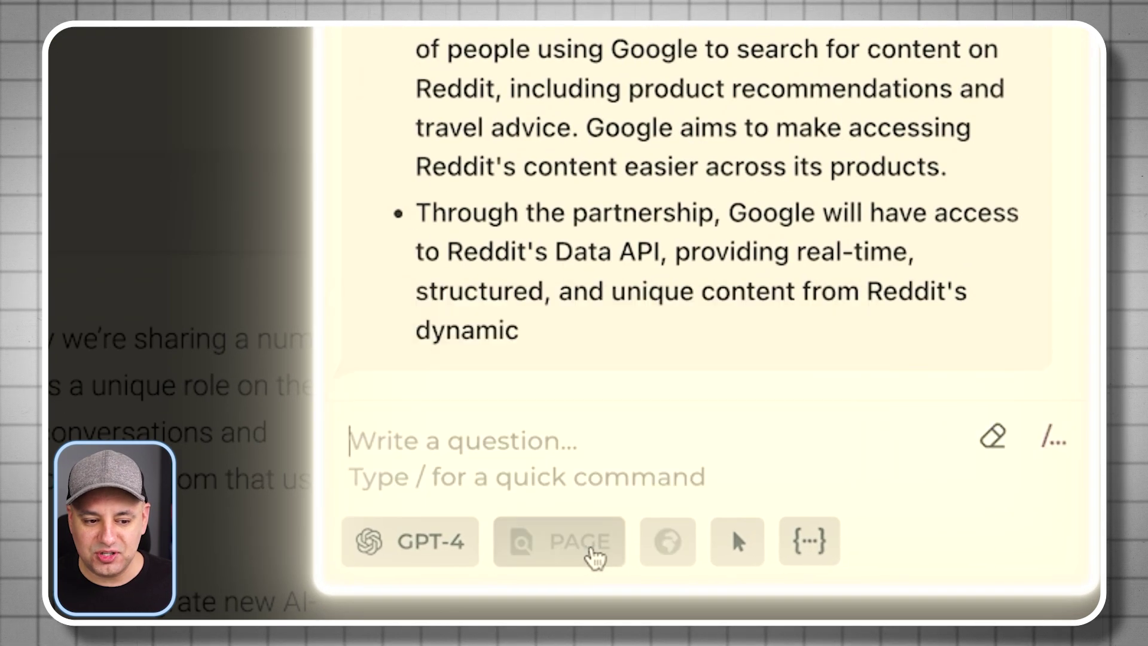
click(592, 553)
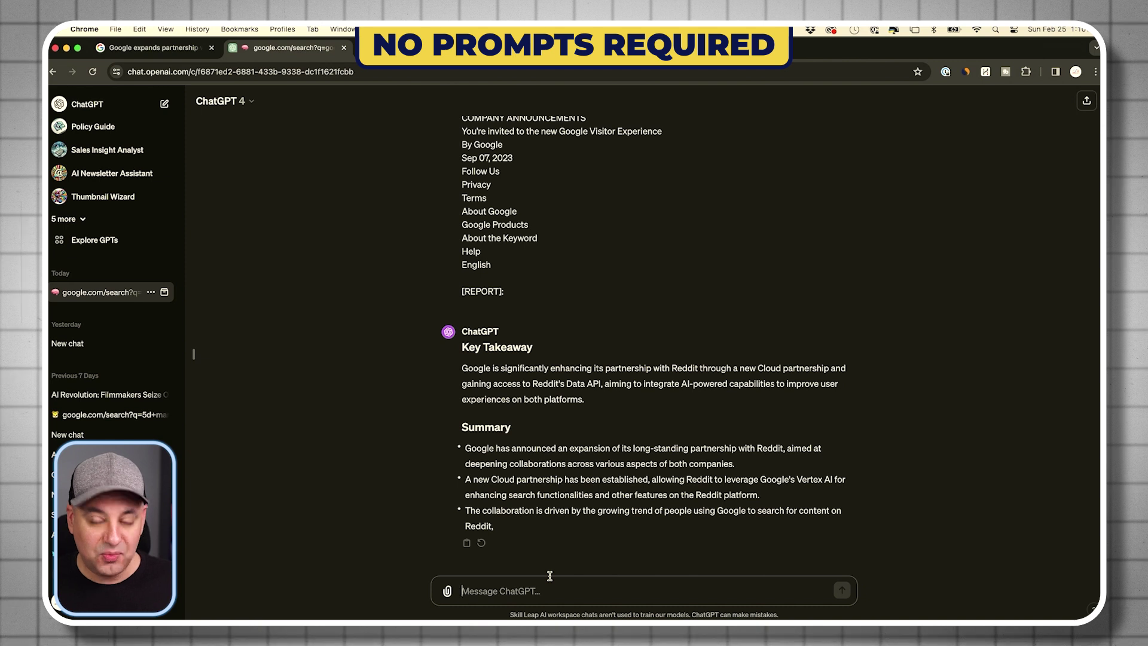
Type @ in ChatGPT's message box to bring up the recent and pinned GPTs list.
text(@)
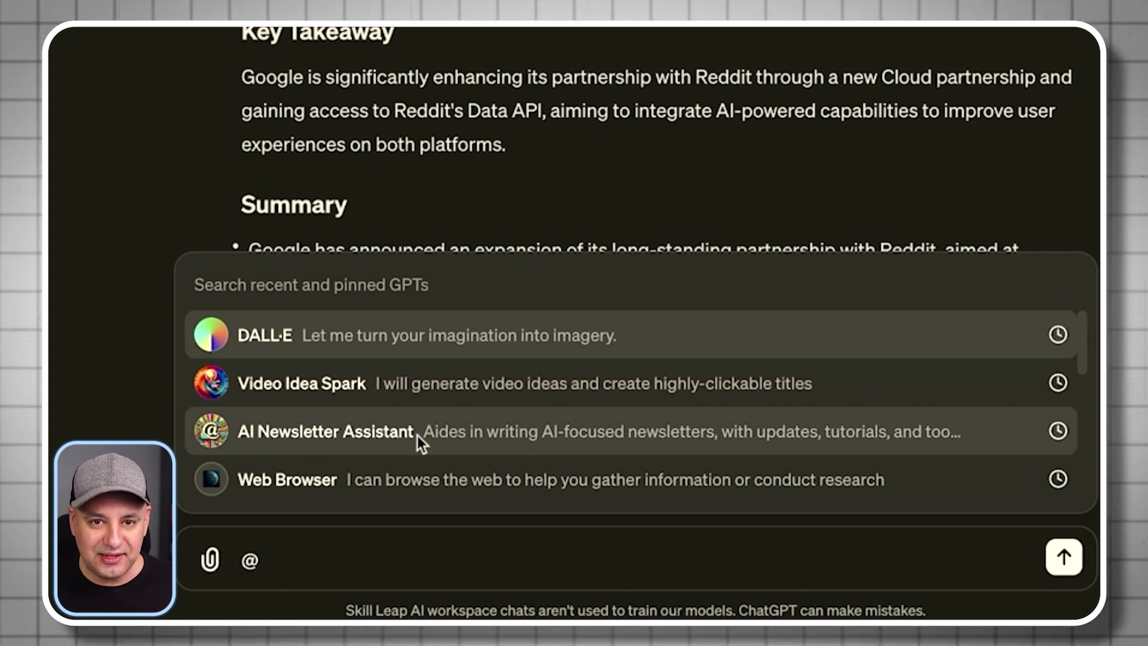
Ask the AI Newsletter Assistant to 'create a section for the newsletter.'.
click(373, 435)
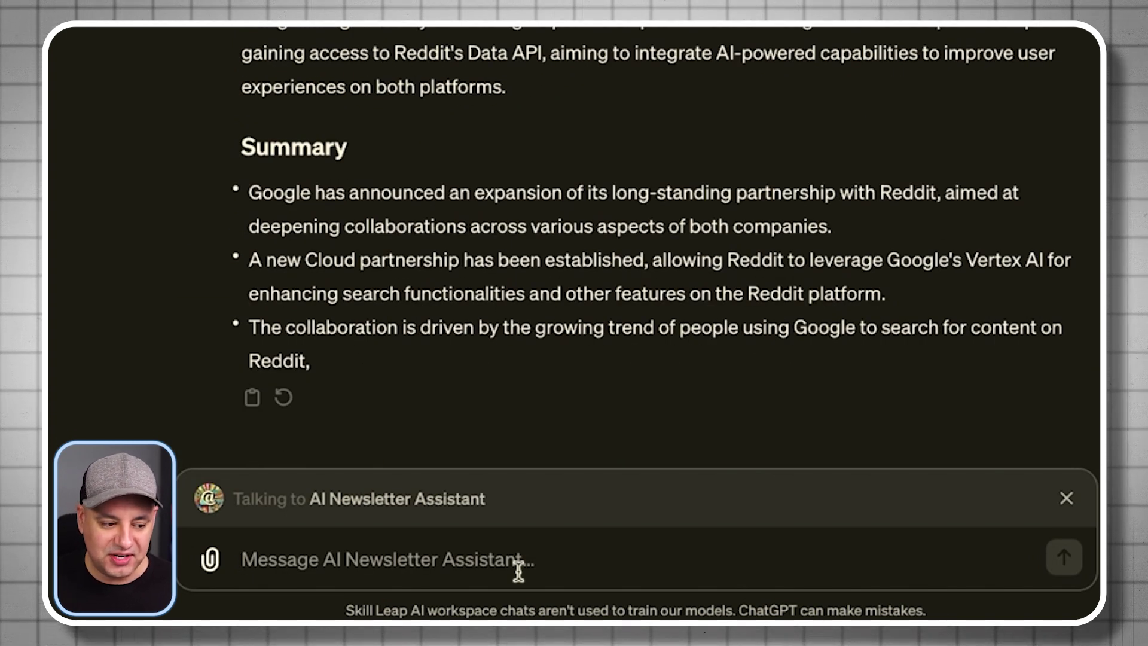
text(create a section for the newsletter.)
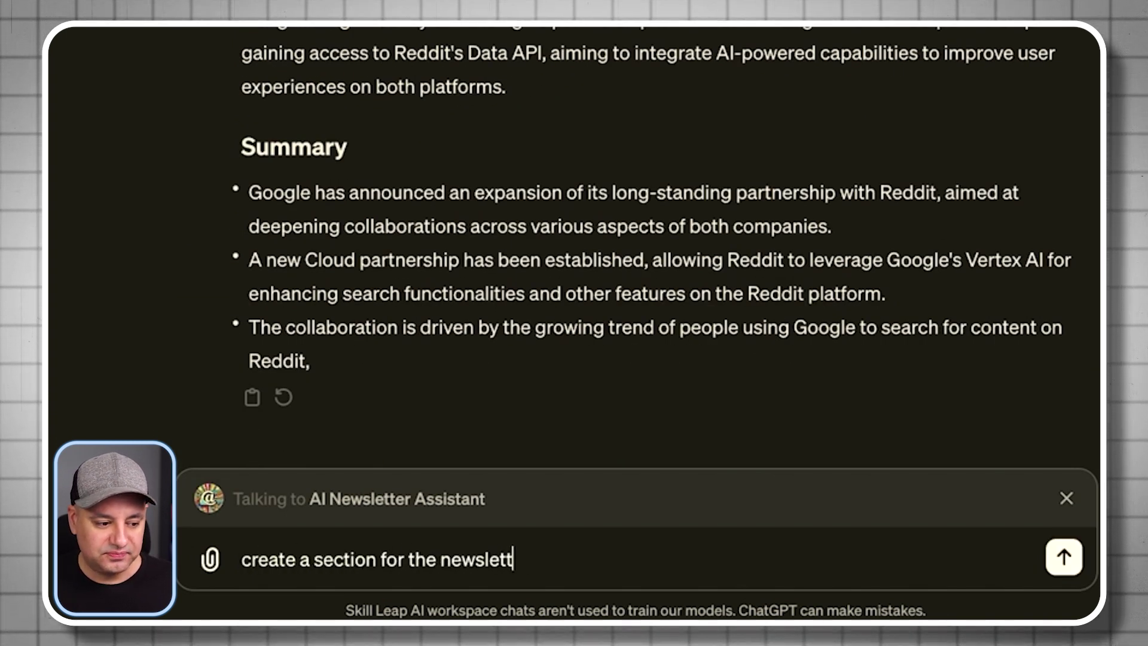
key(Return)
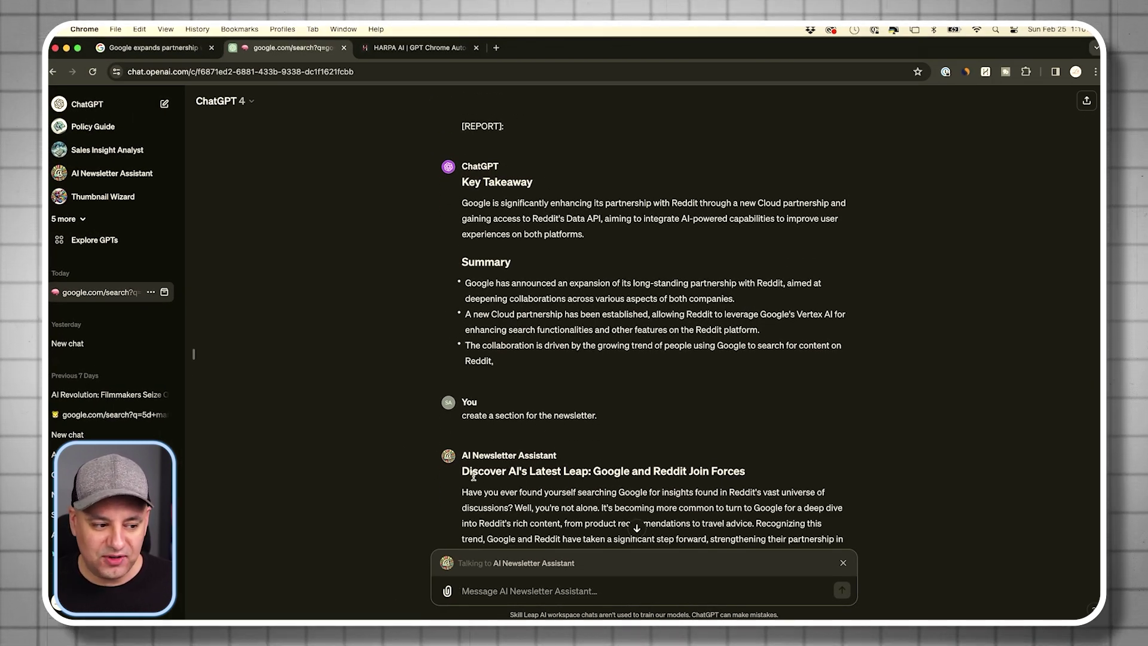
Review the generated section 'Discover AI's Latest Leap: Google and Reddit Join Forces' to its end.
drag(461, 471, 777, 472)
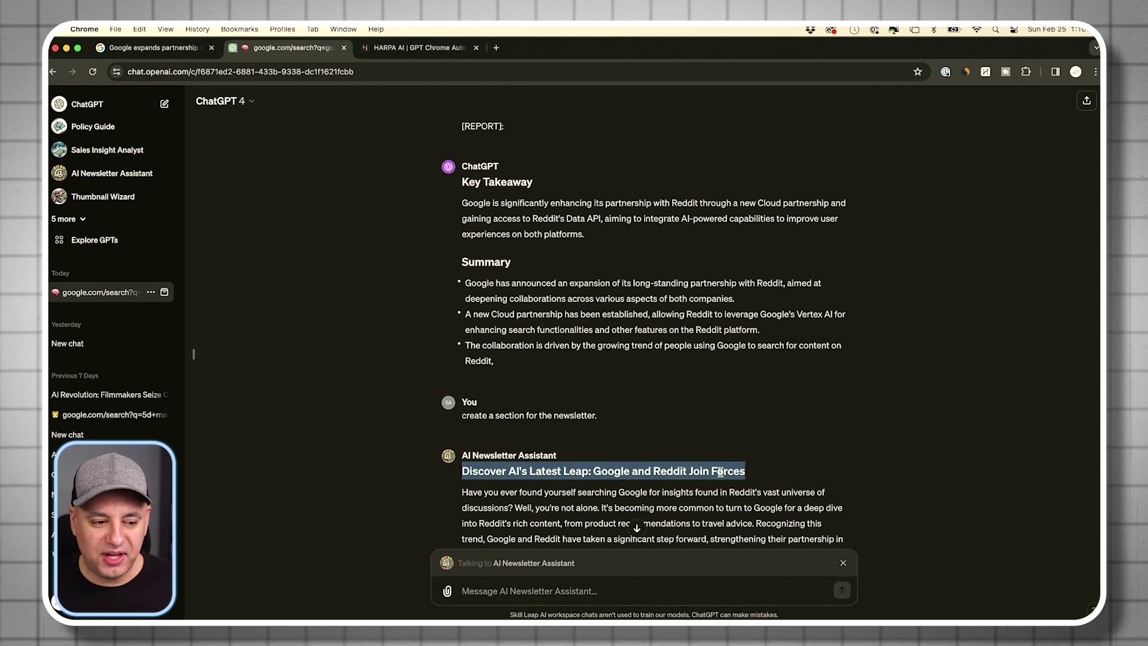
scroll(726, 470, down, 1)
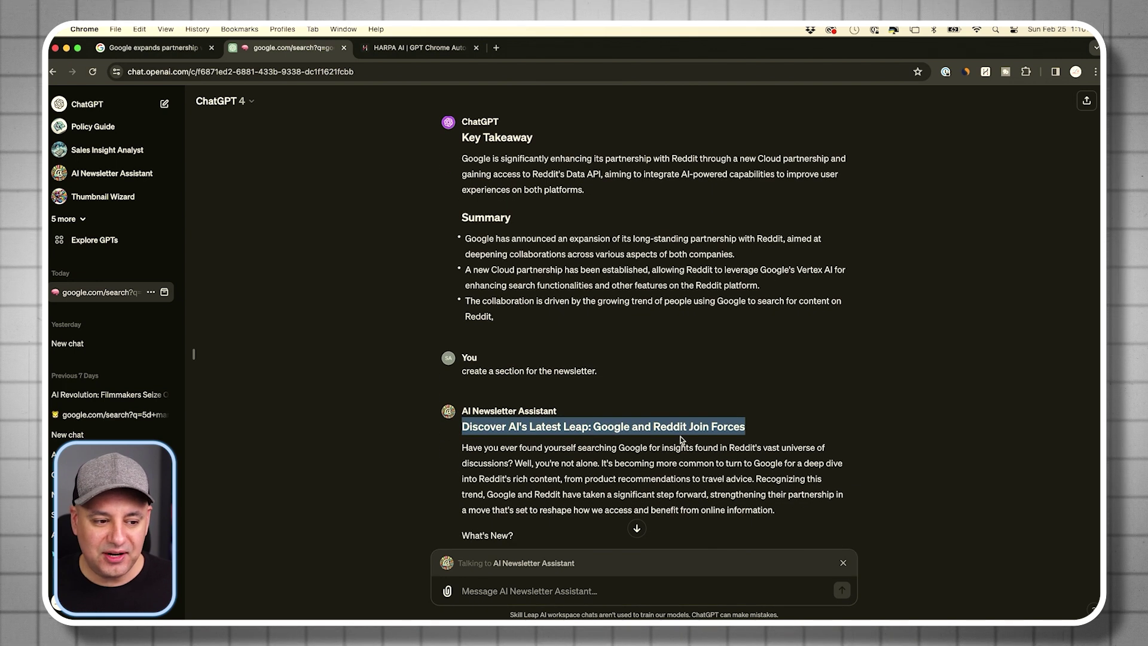
scroll(551, 401, down, 3)
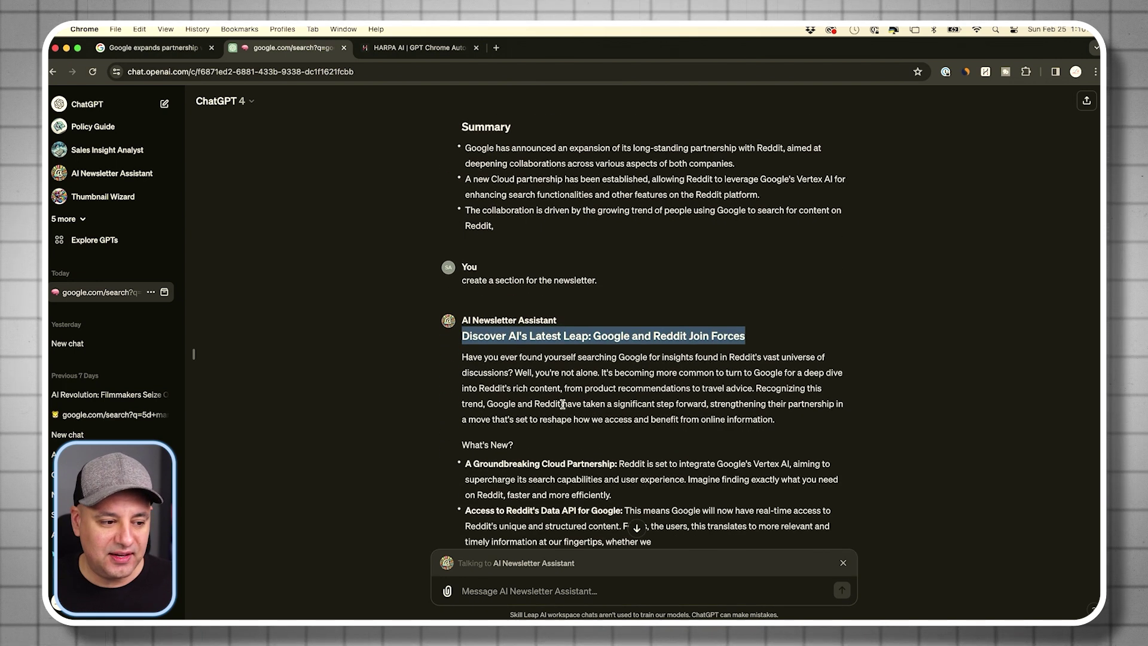
scroll(552, 401, down, 1)
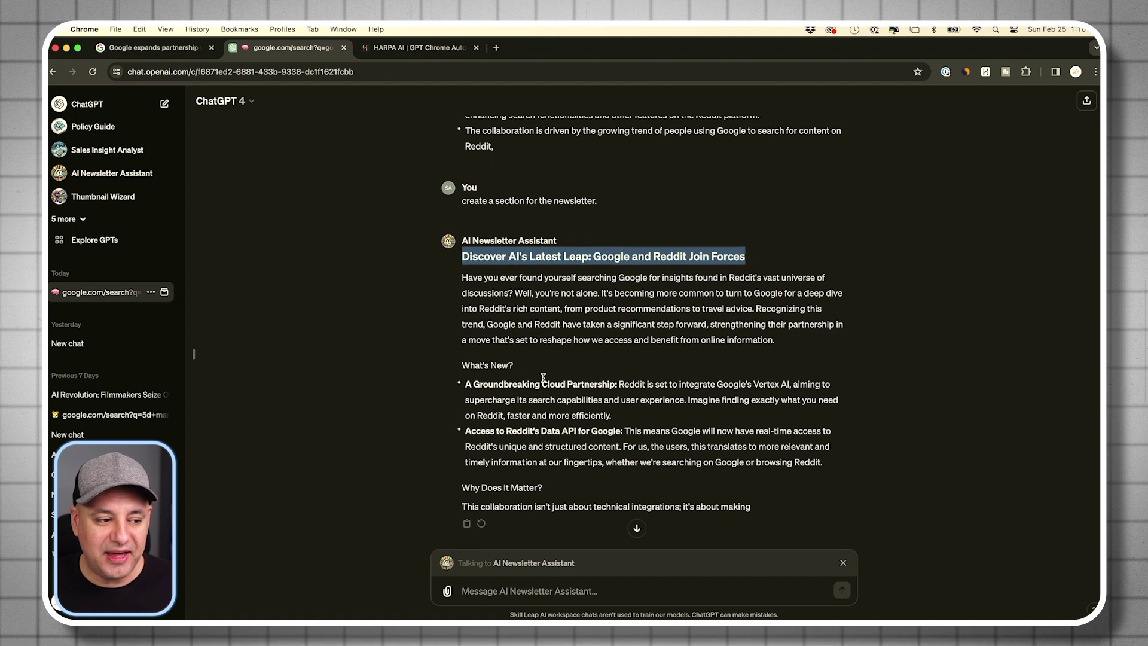
scroll(506, 377, down, 1)
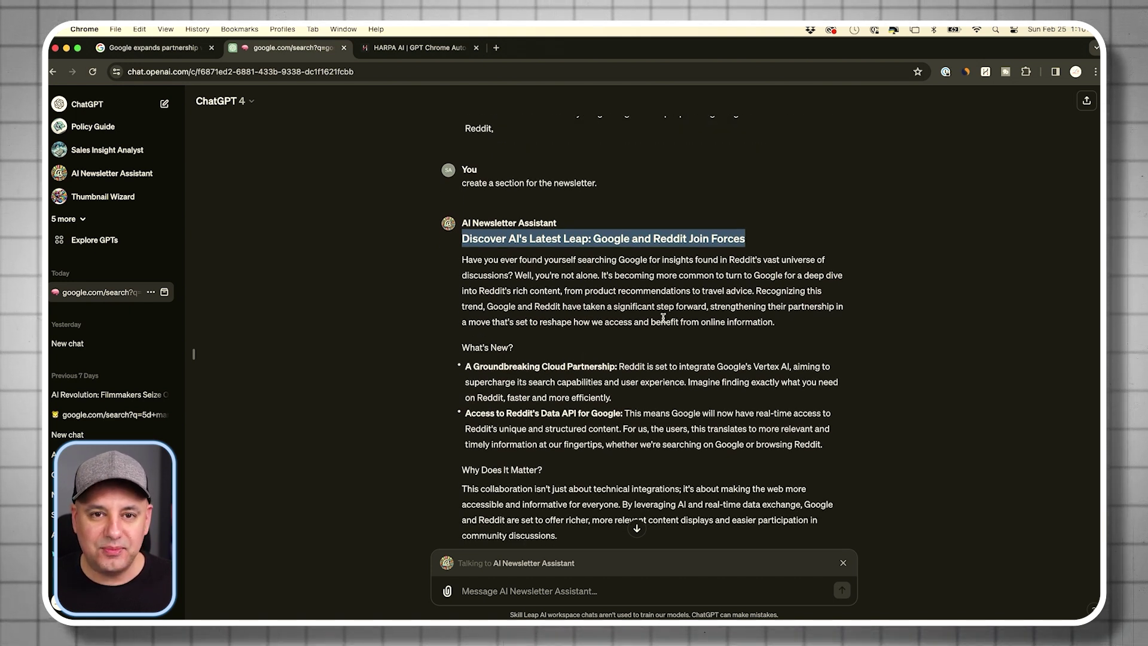
scroll(663, 319, down, 1)
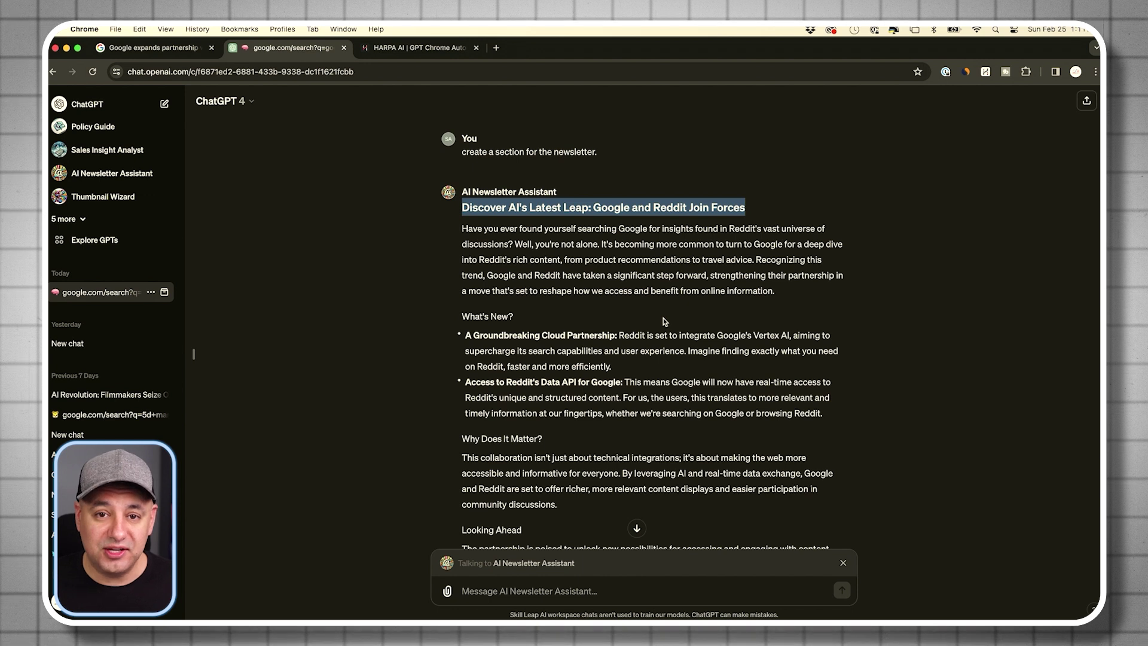
scroll(663, 321, down, 4)
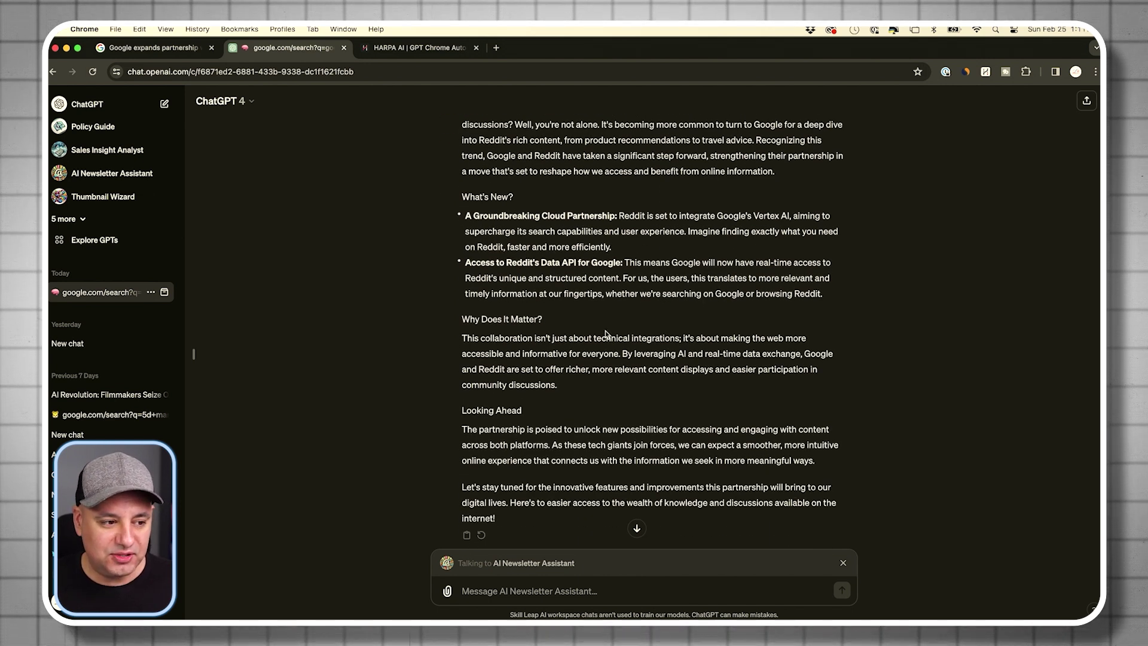
scroll(605, 333, up, 1)
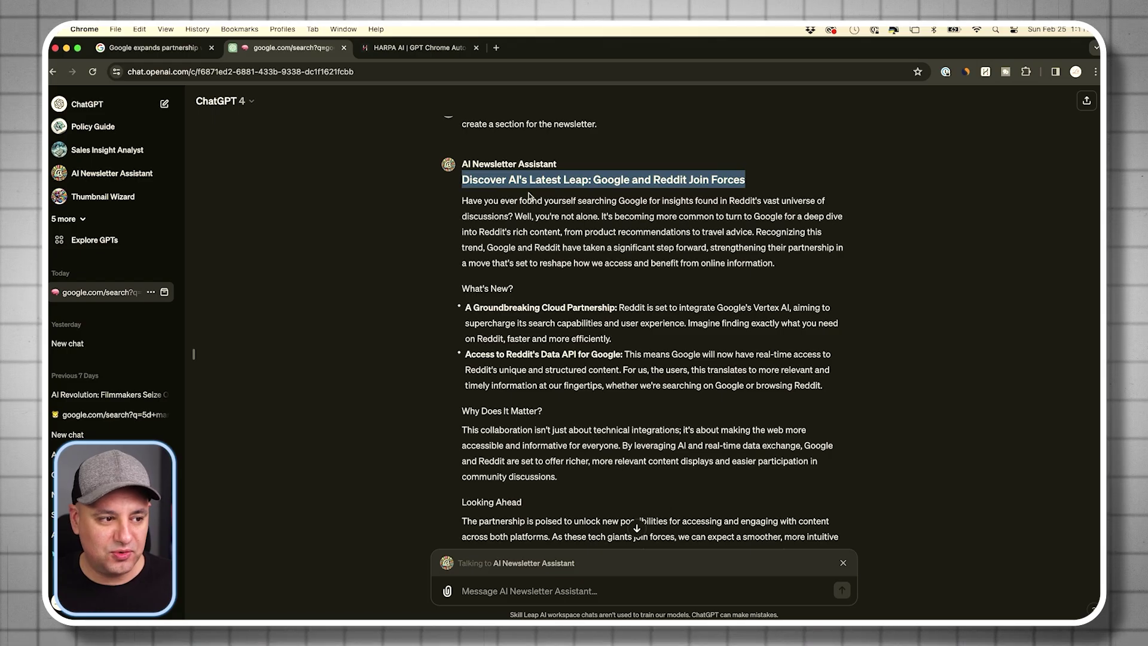
scroll(528, 196, down, 2)
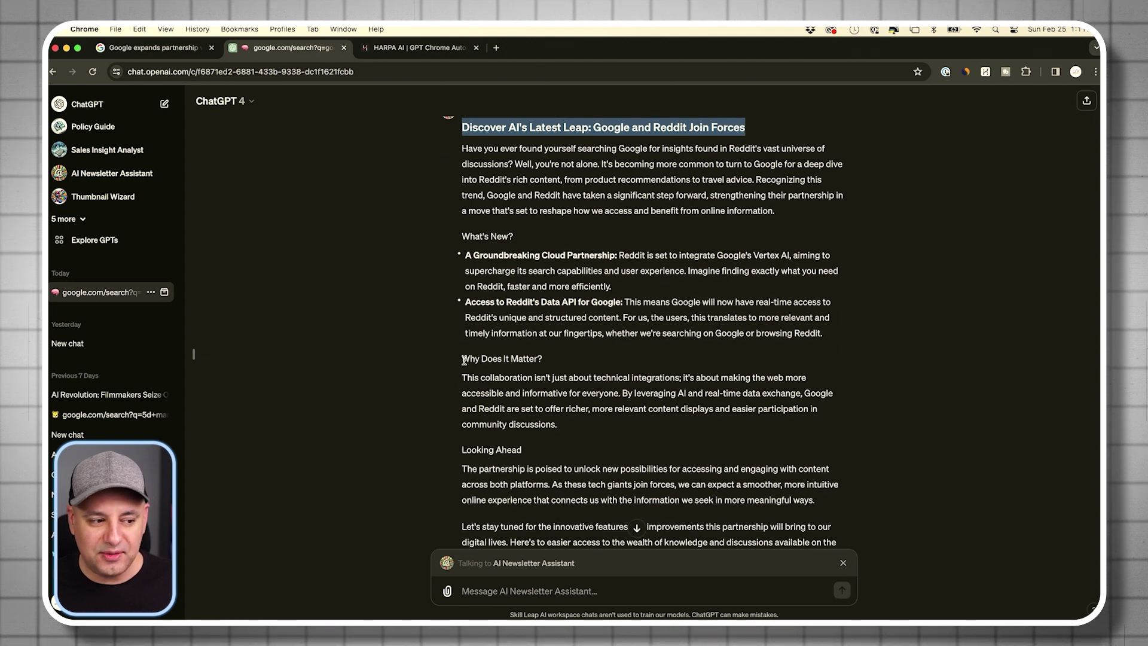
scroll(572, 438, down, 1)
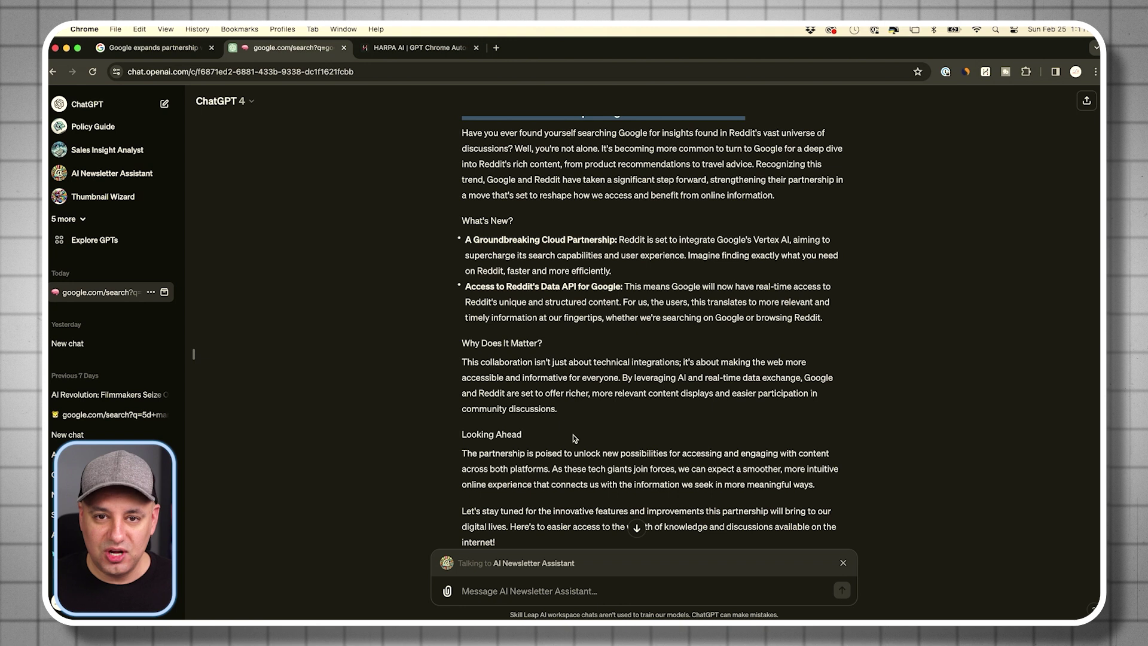
scroll(572, 438, down, 2)
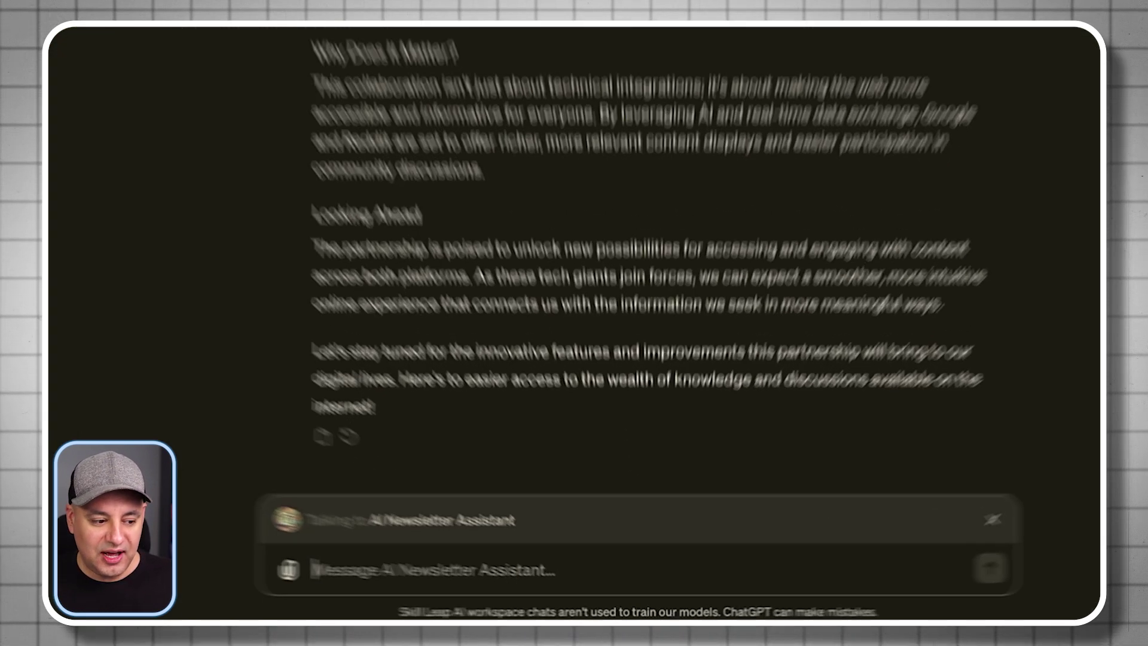
text(@)
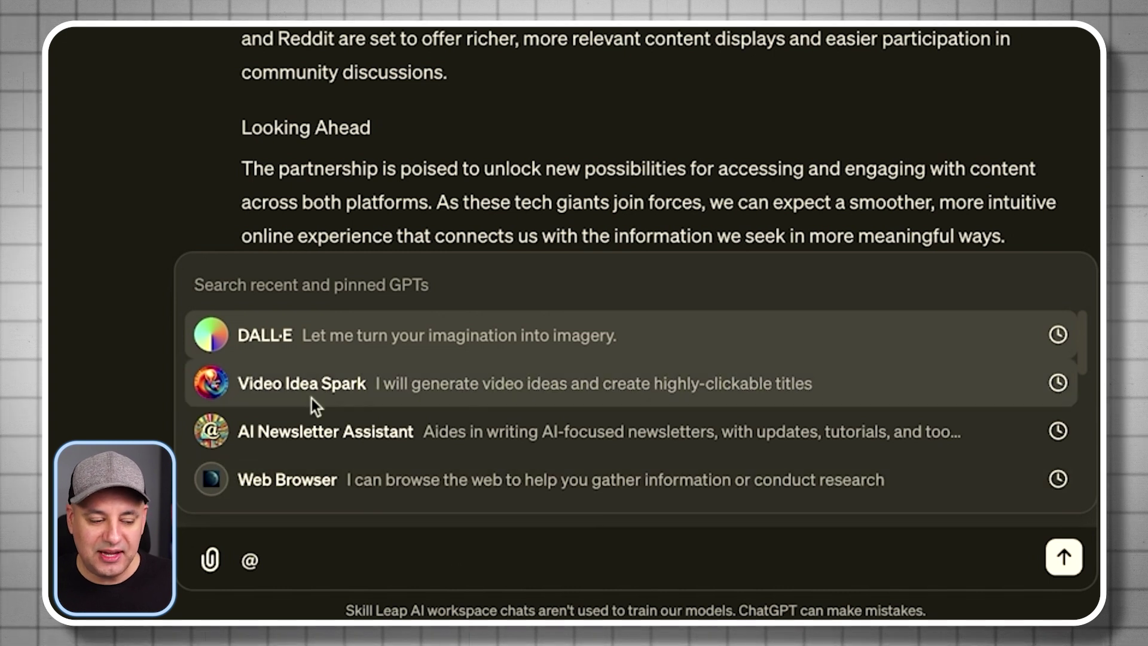
Ask Video Idea Spark to 'give me a youtube title' for the article.
click(311, 385)
text(give me a youtube title)
key(Return)
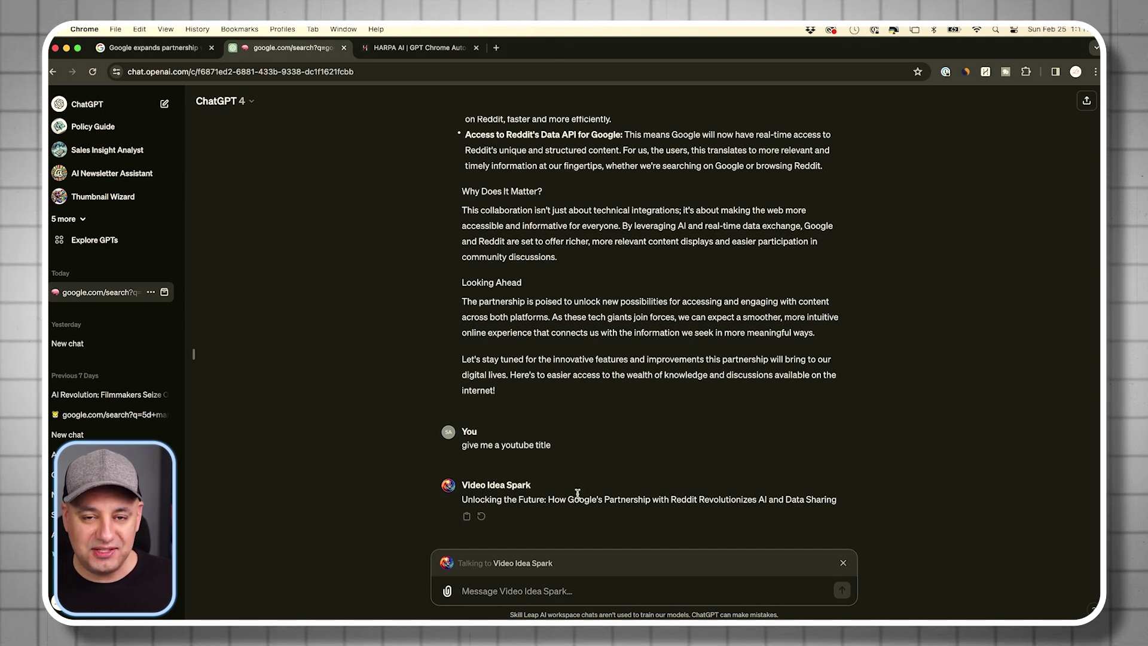
Select parts of the returned title 'Unlocking the Future: How Google's Partnership with Reddit…', then clear the selection.
drag(548, 498, 585, 500)
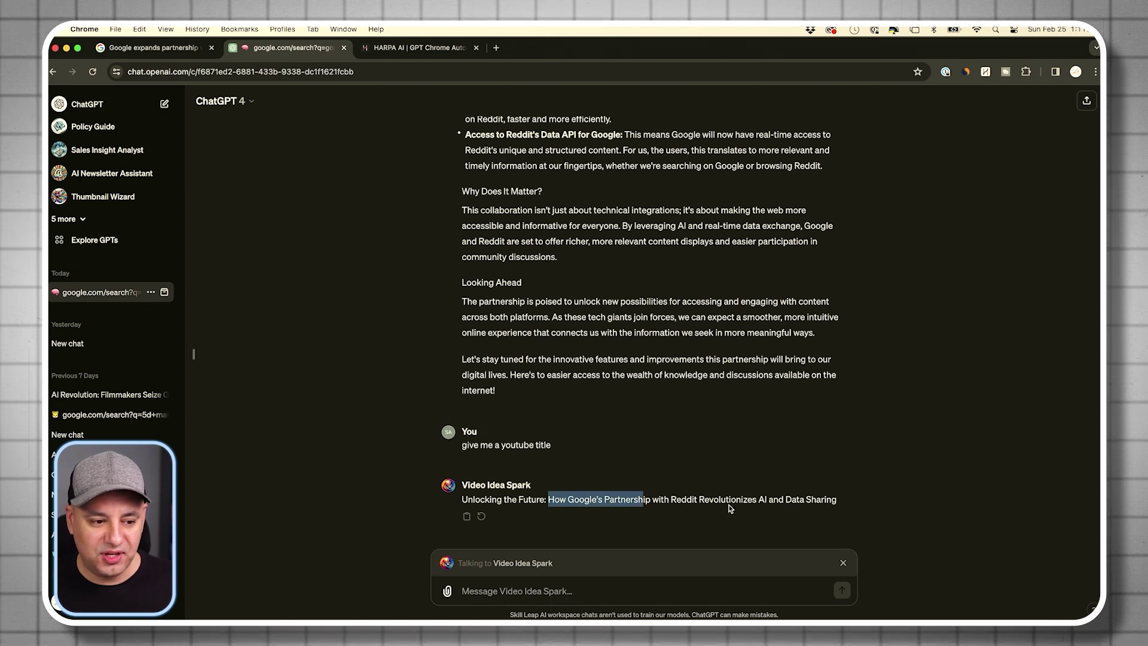
drag(588, 517, 866, 505)
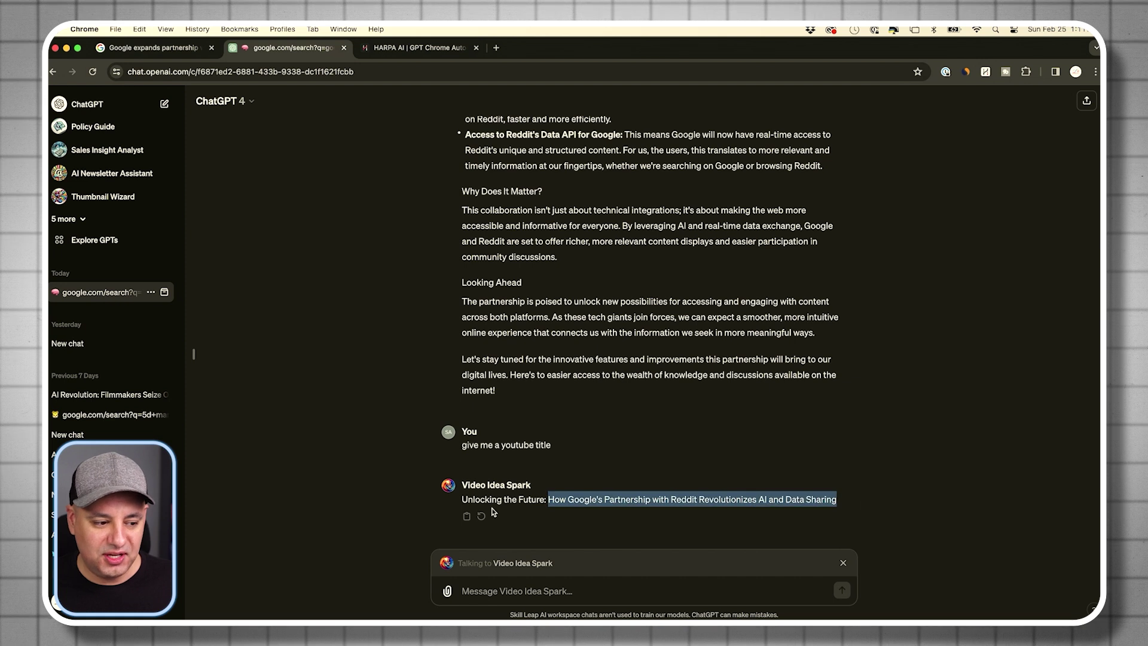
drag(462, 502, 550, 501)
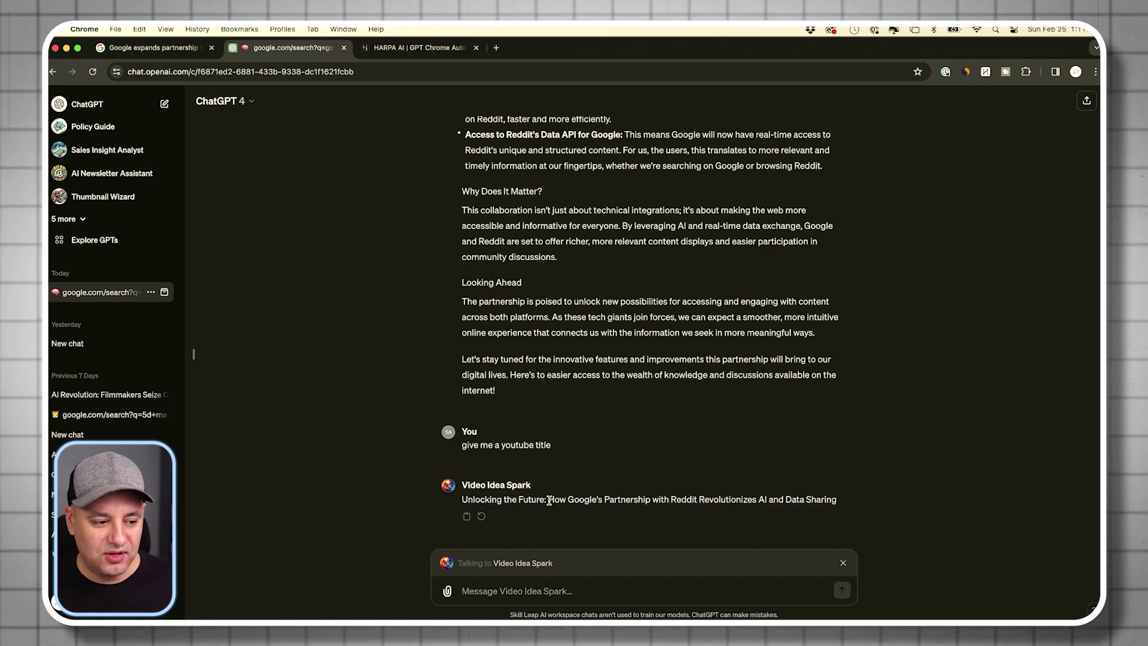
click(505, 490)
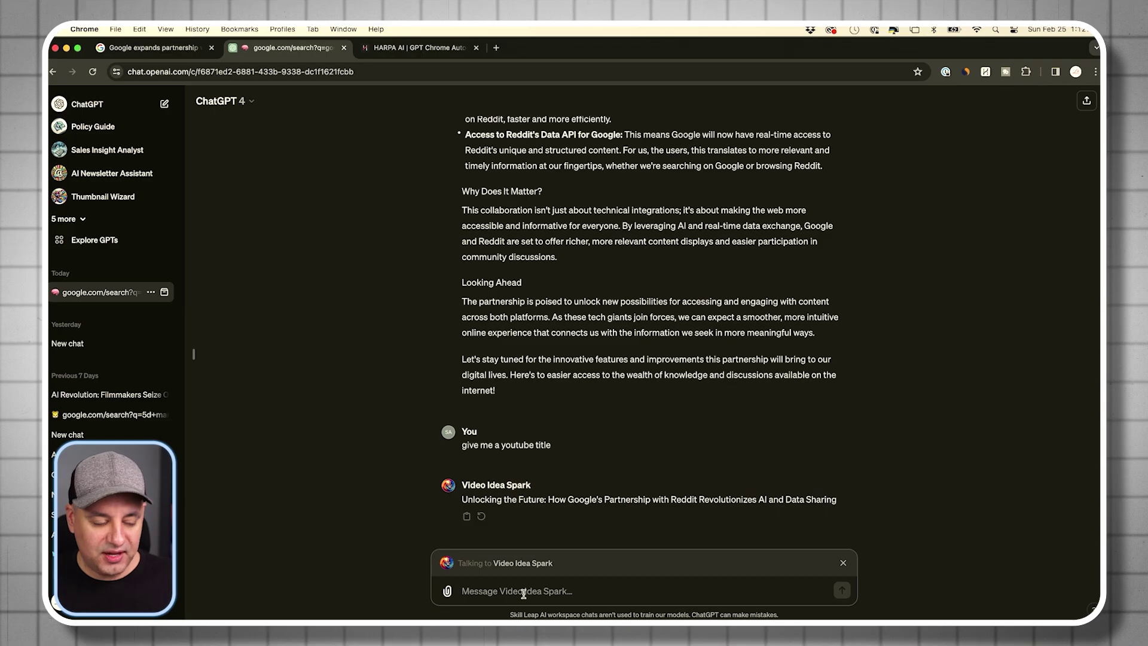
Type @ again to list the recent and pinned GPTs for the next hand-off.
text(@)
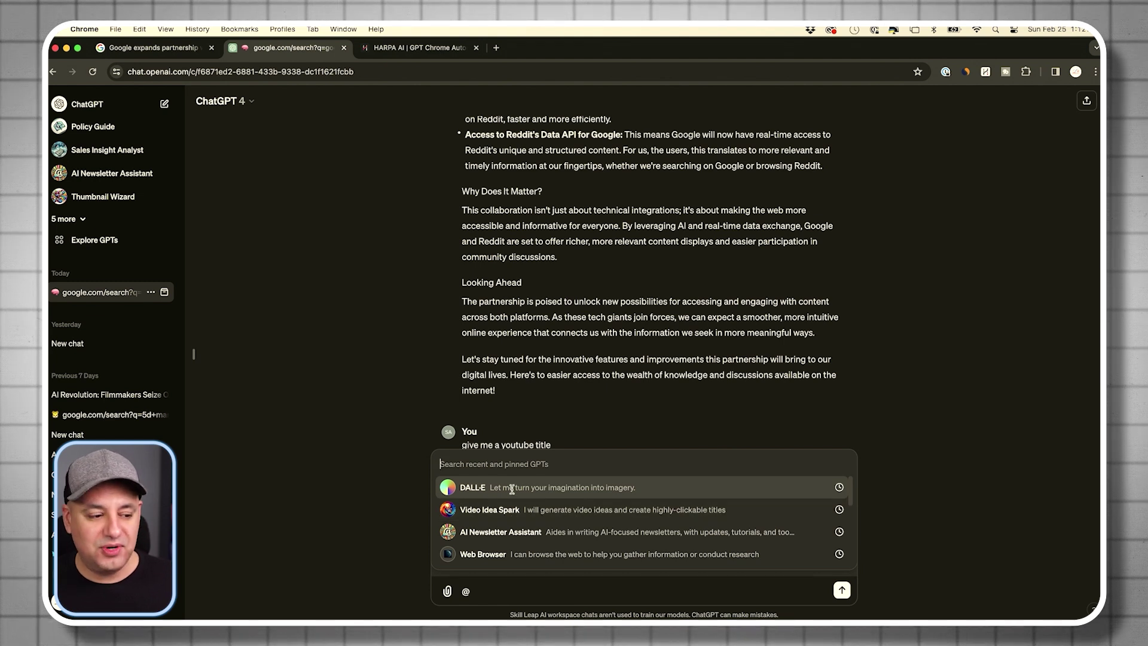
Ask DALL·E to 'create a youtube thumbnail without text'.
click(537, 490)
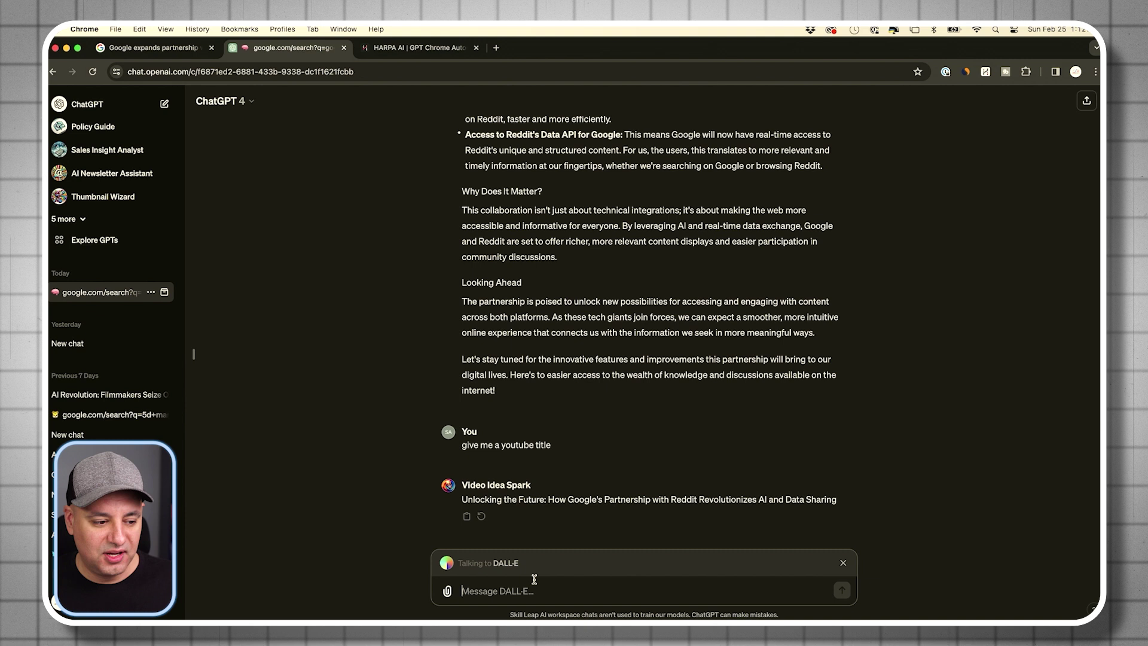
text(cre)
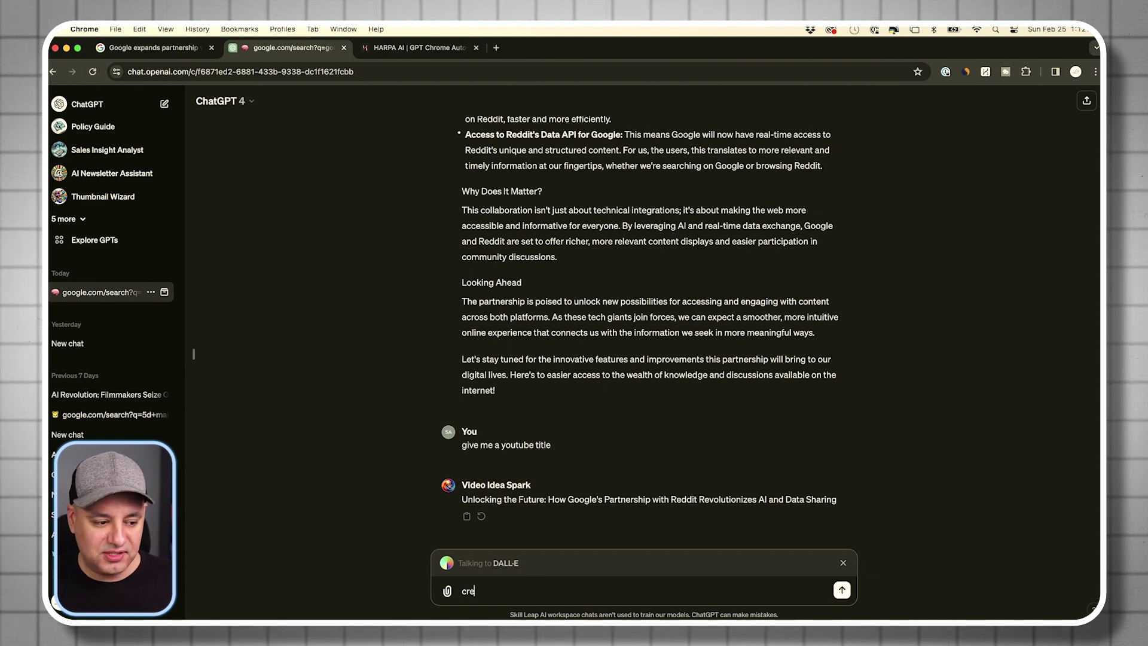
text(ate a youtube thumbnail without text)
key(Return)
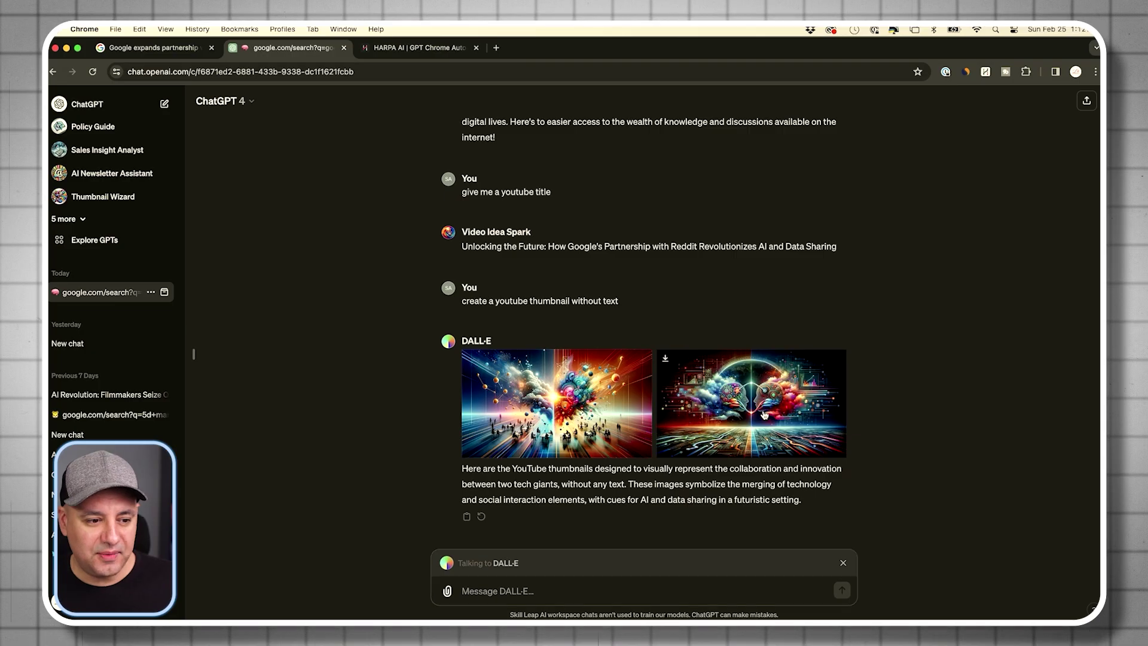
Enlarge the second DALL·E thumbnail showing two mirrored AI heads over glowing circuitry.
click(764, 414)
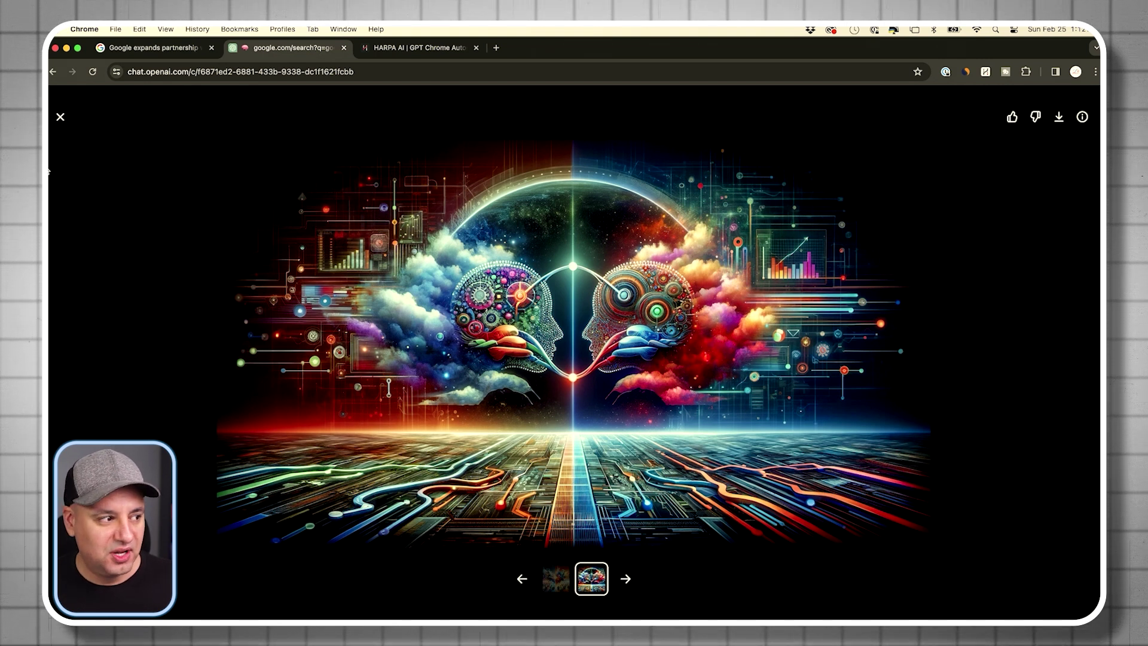
View the second DALL·E thumbnail, then close the enlarged image viewer and return to the ChatGPT conversation.
click(561, 585)
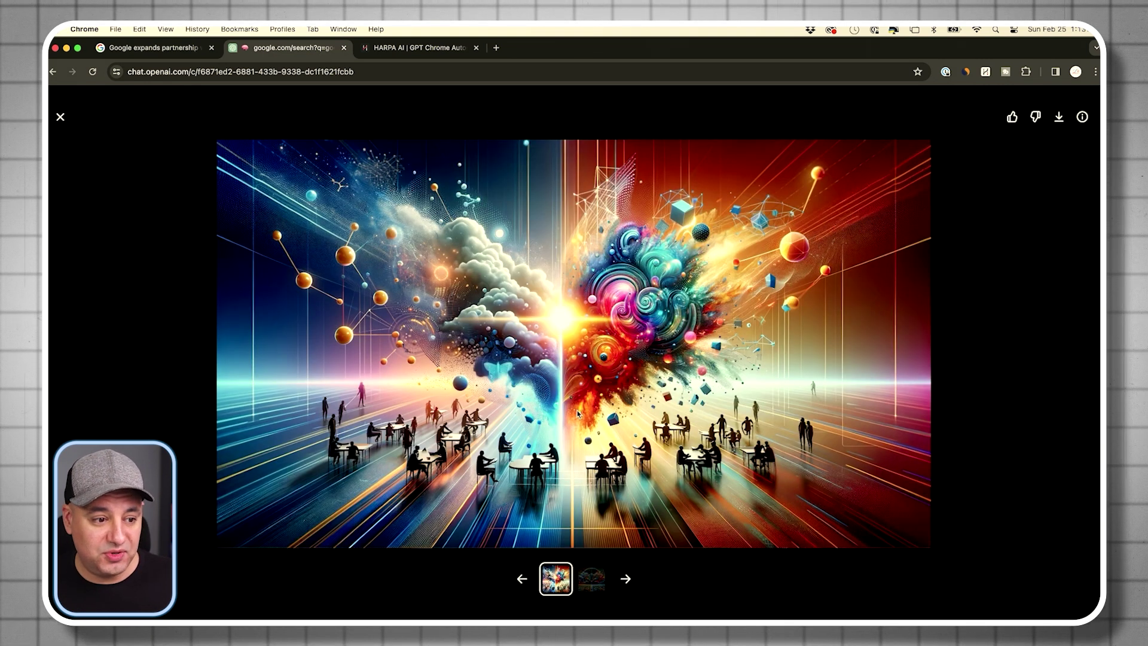
click(59, 118)
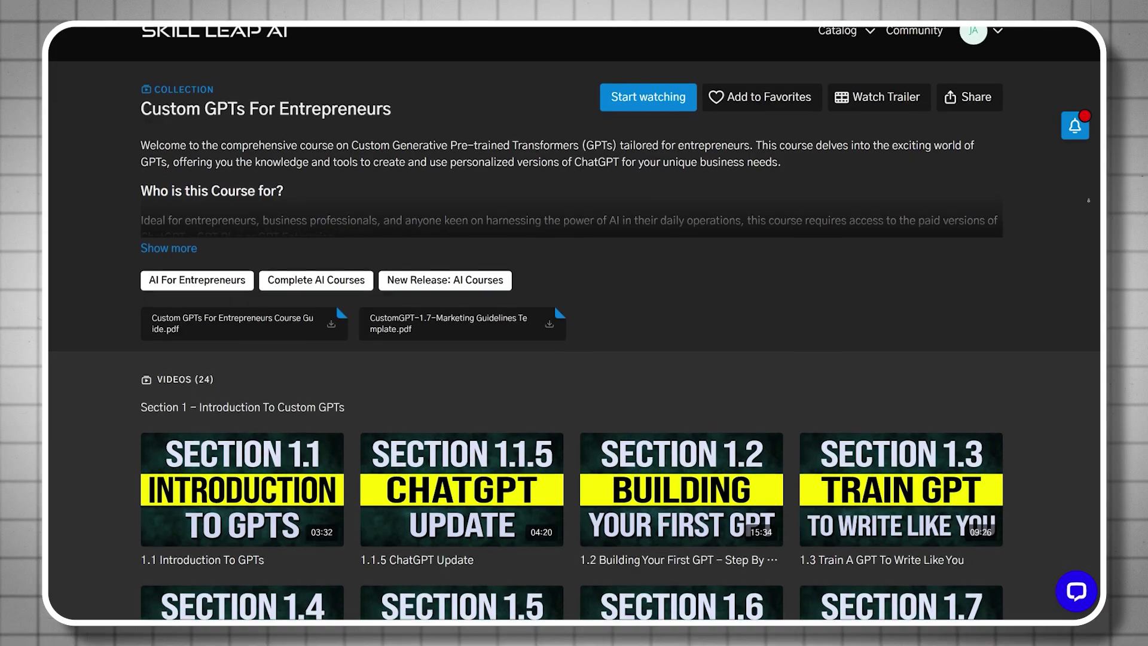
scroll(572, 323, down, 2)
scroll(573, 323, down, 3)
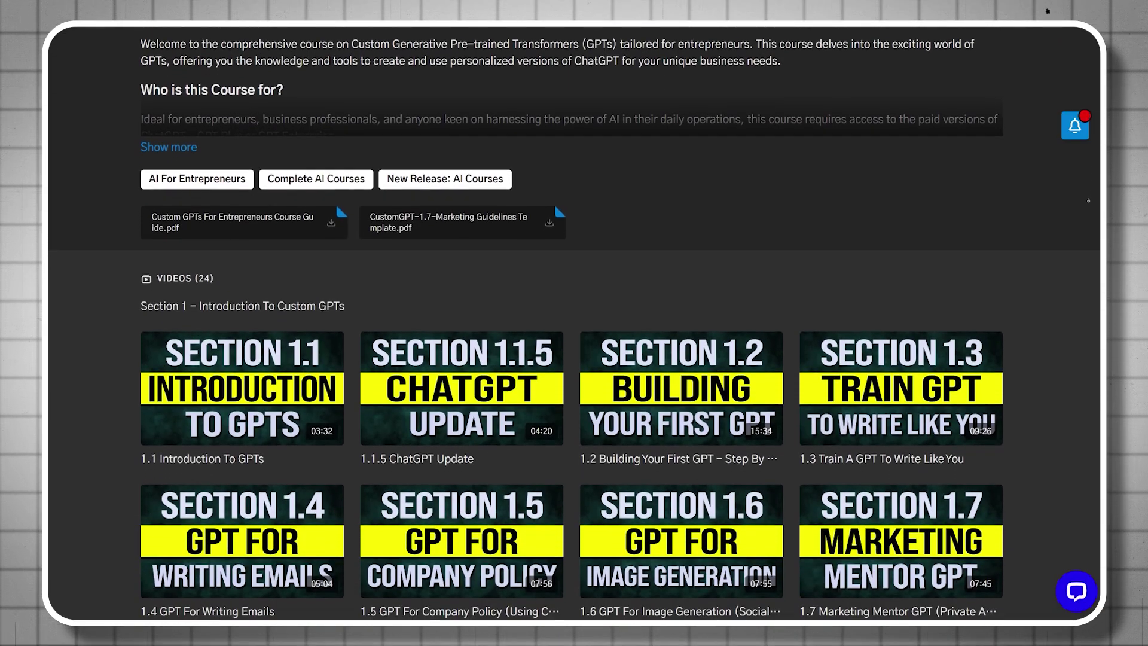
scroll(572, 322, down, 3)
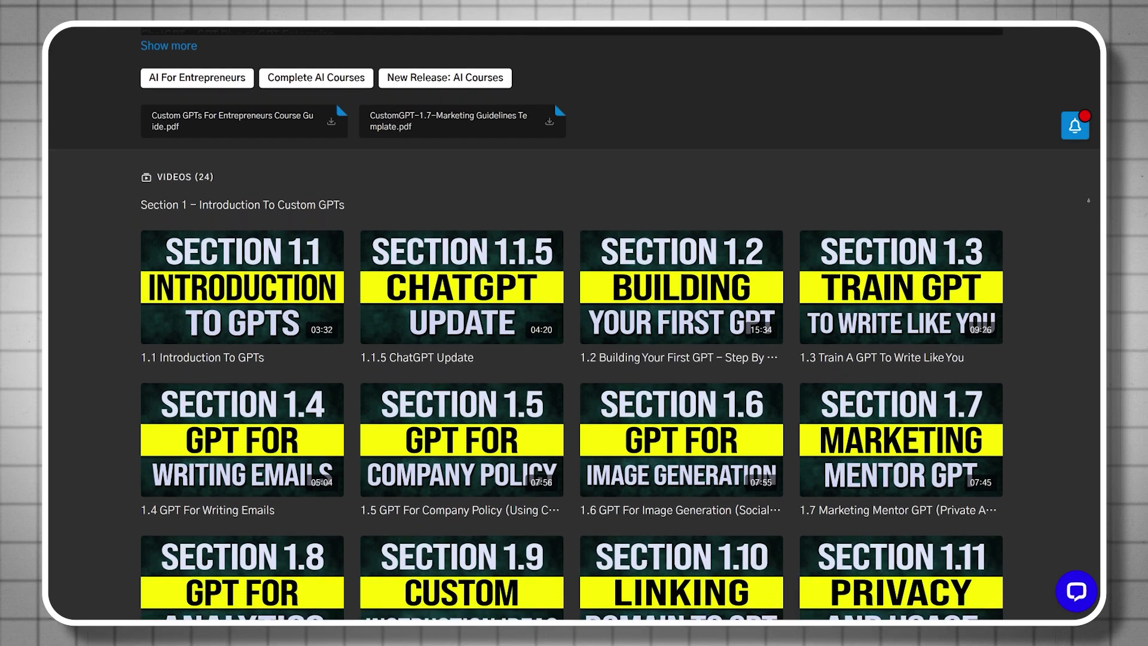
scroll(573, 323, down, 3)
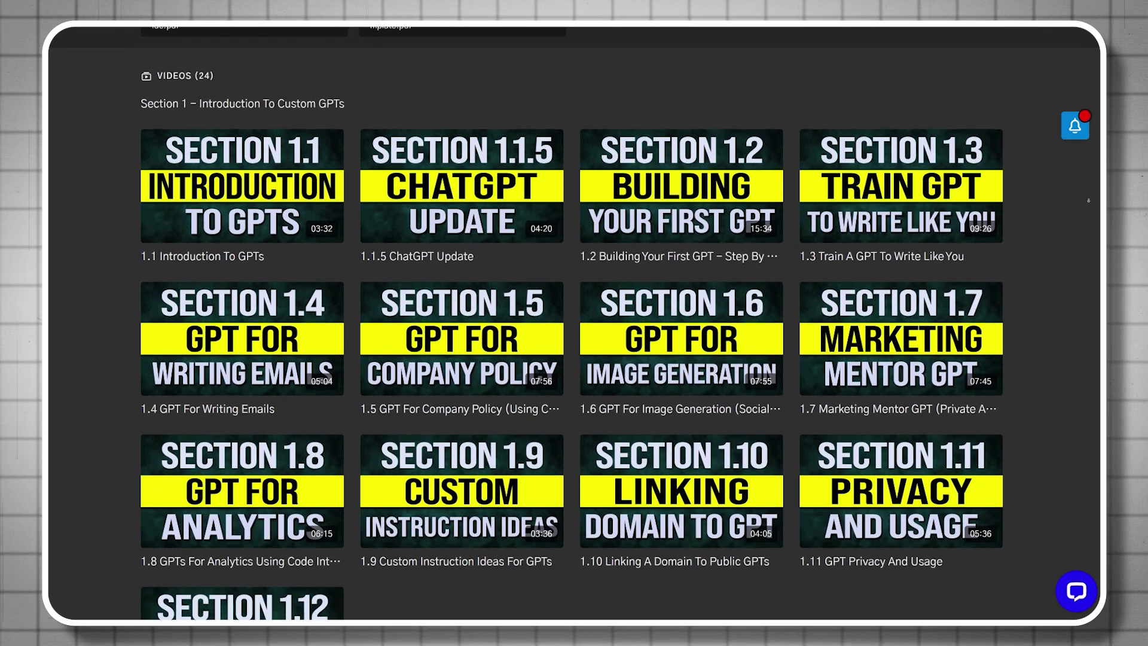